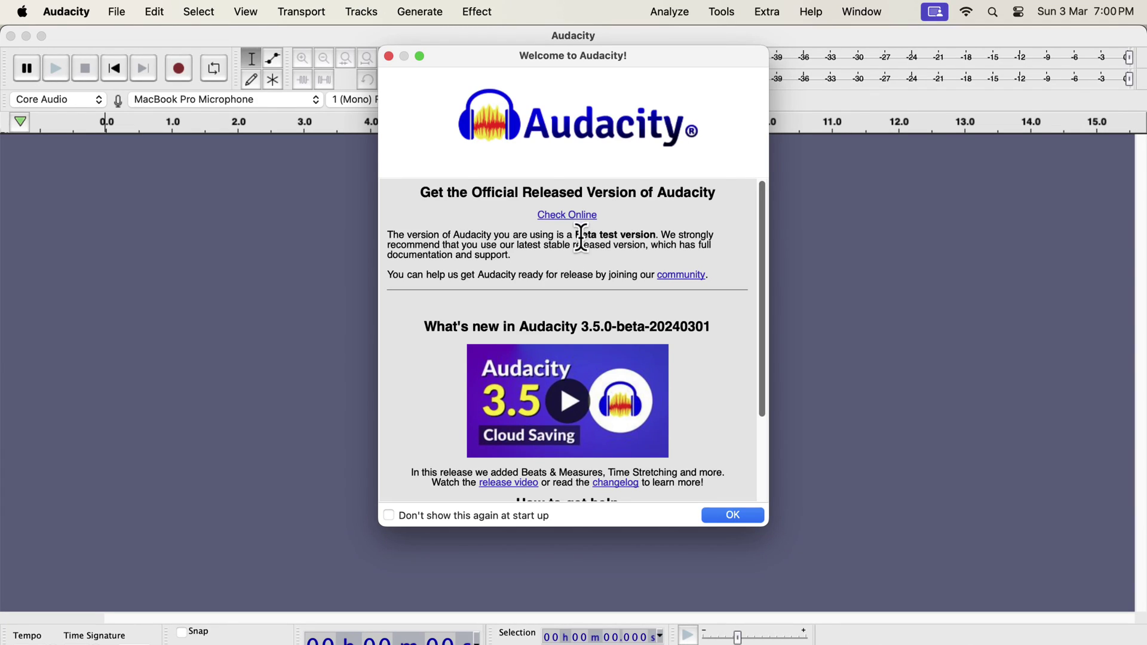
Highlight the beta test notice and the 3.5.0-beta version number in the Welcome dialog.
{"action": "left_click_drag", "start_coordinate": [575, 233], "coordinate": [663, 233]}
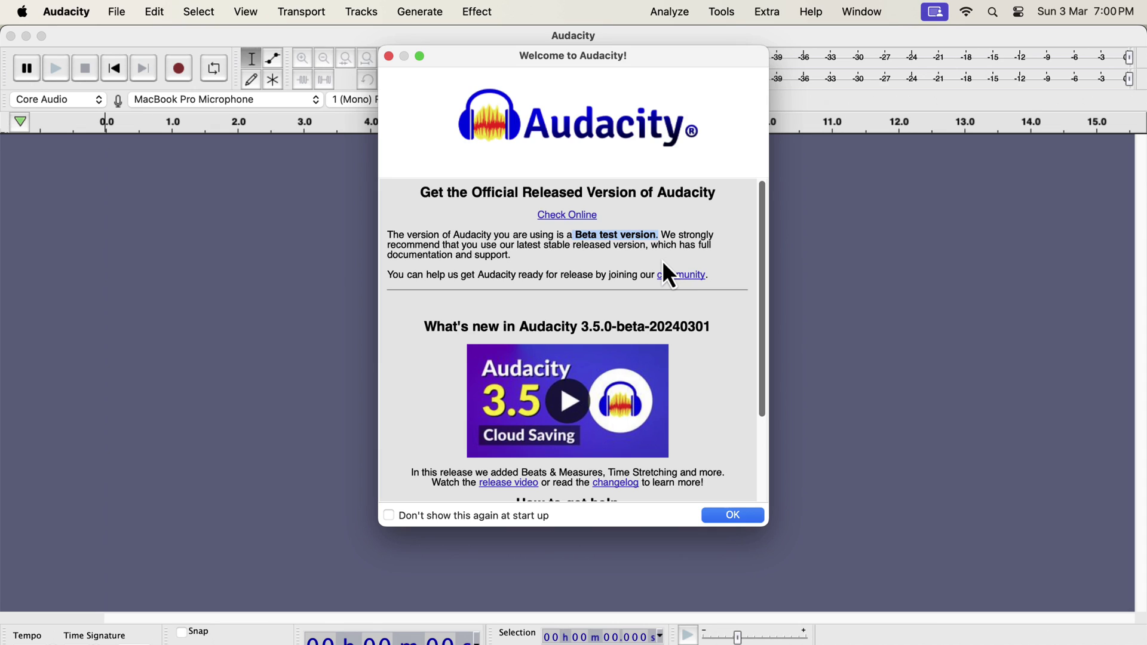
{"action": "left_click_drag", "start_coordinate": [517, 327], "coordinate": [702, 329]}
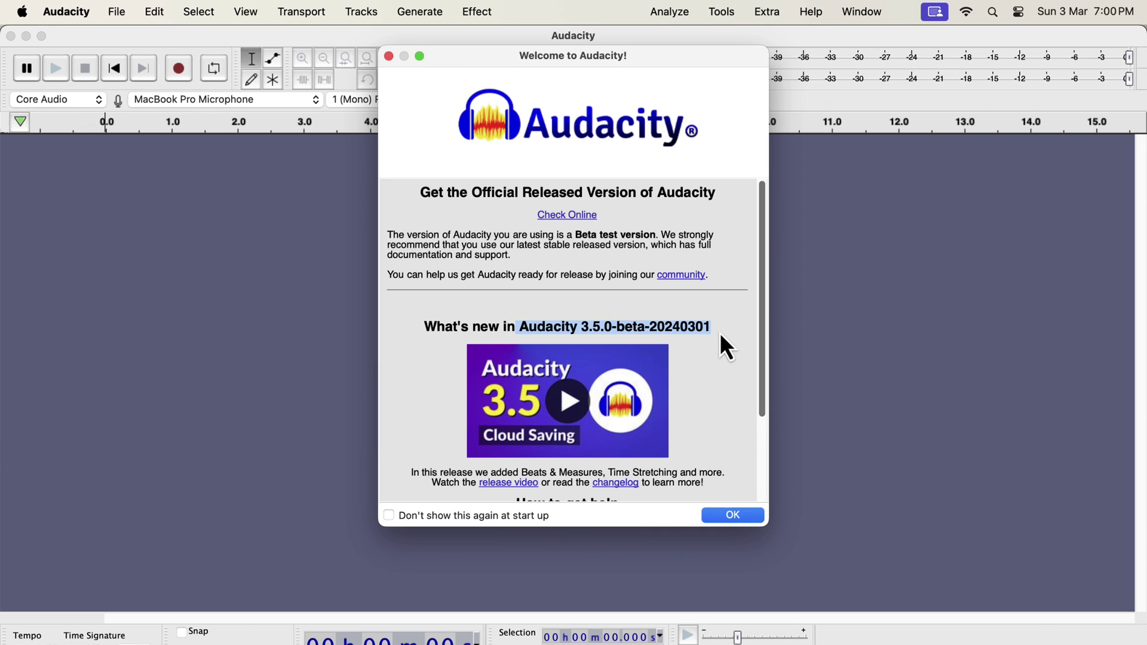
Close the welcome screen and choose File > Save To Cloud for the audio.com dialog.
{"action": "left_click", "coordinate": [735, 518]}
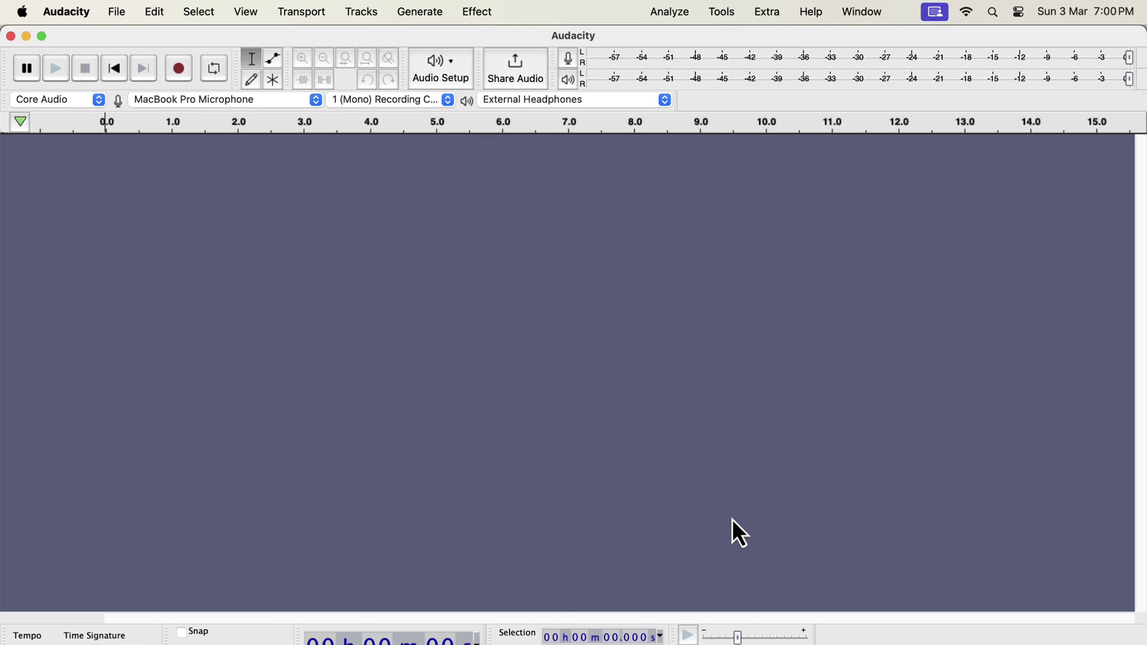
{"action": "left_click", "coordinate": [116, 13]}
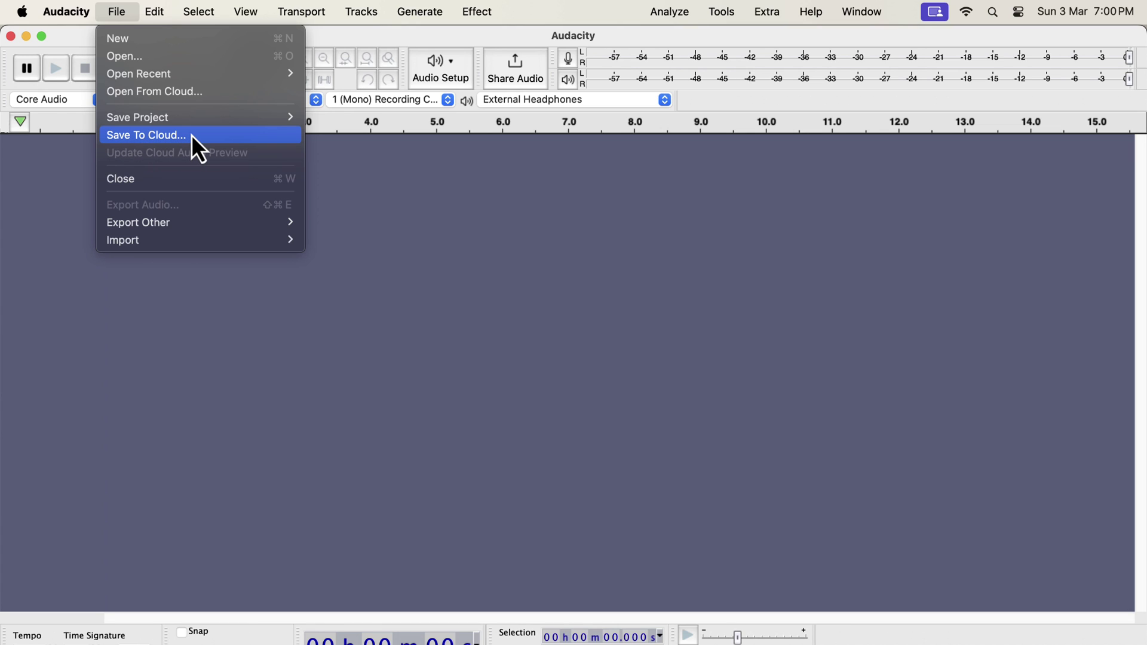
{"action": "left_click", "coordinate": [199, 150]}
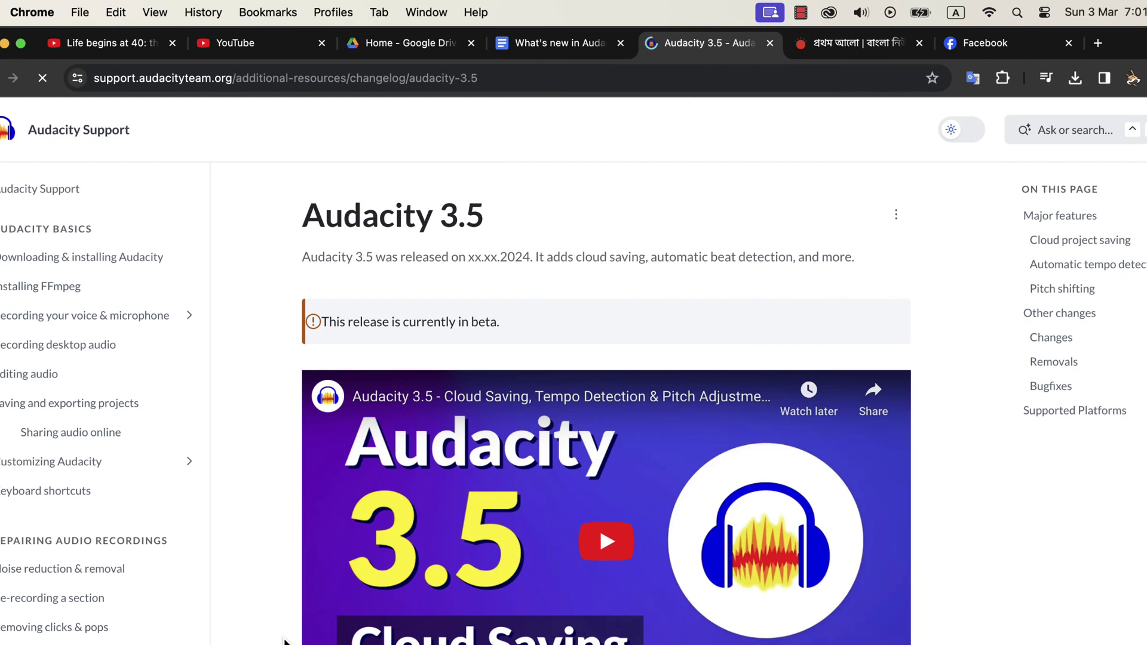
Scroll through the Audacity 3.5 changelog in Chrome, then switch back to the Audacity project.
{"action": "scroll", "coordinate": [285, 642], "scroll_direction": "down", "scroll_amount": 10}
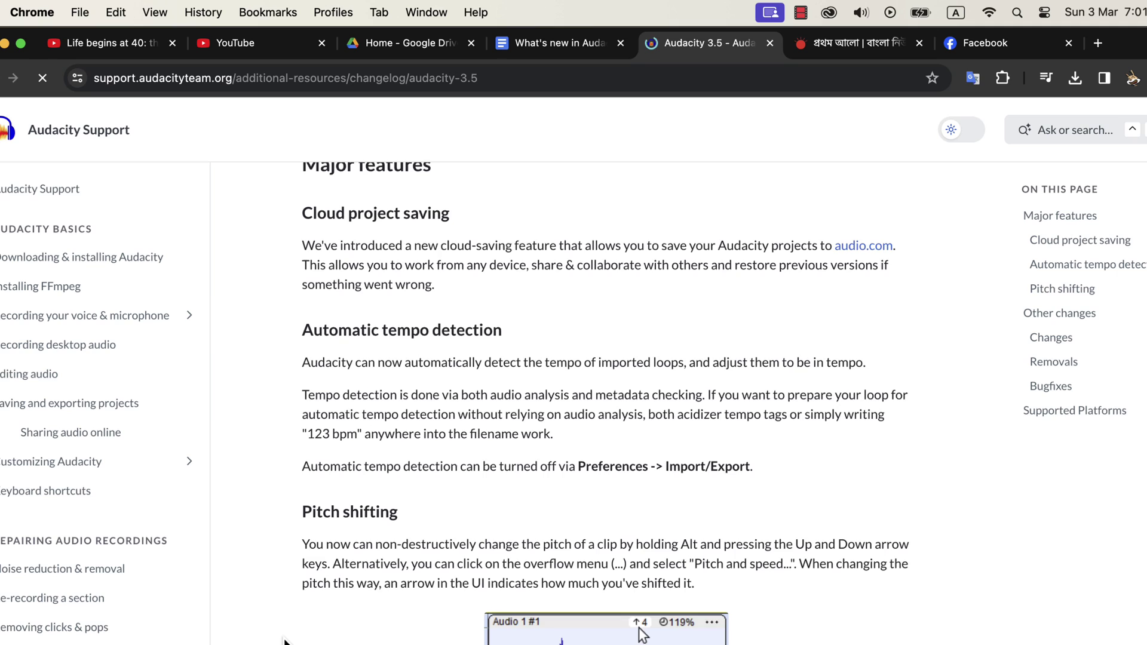
{"action": "scroll", "coordinate": [285, 642], "scroll_direction": "down", "scroll_amount": 10}
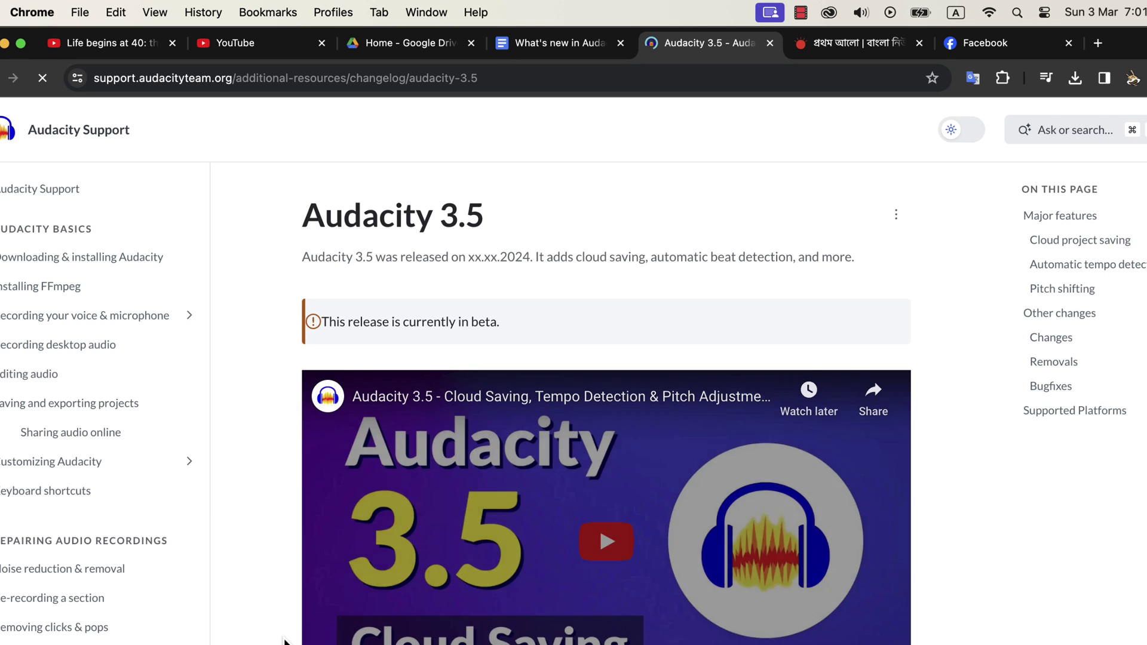
{"action": "scroll", "coordinate": [284, 640], "scroll_direction": "down", "scroll_amount": 20}
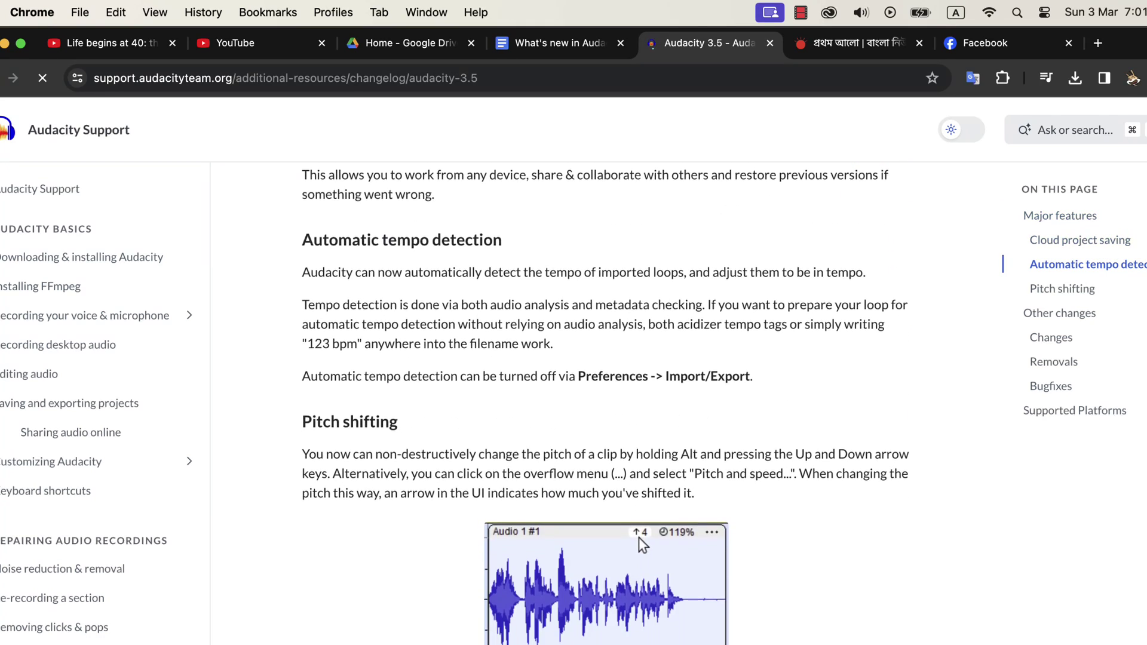
{"action": "scroll", "coordinate": [602, 403], "scroll_direction": "down", "scroll_amount": 1}
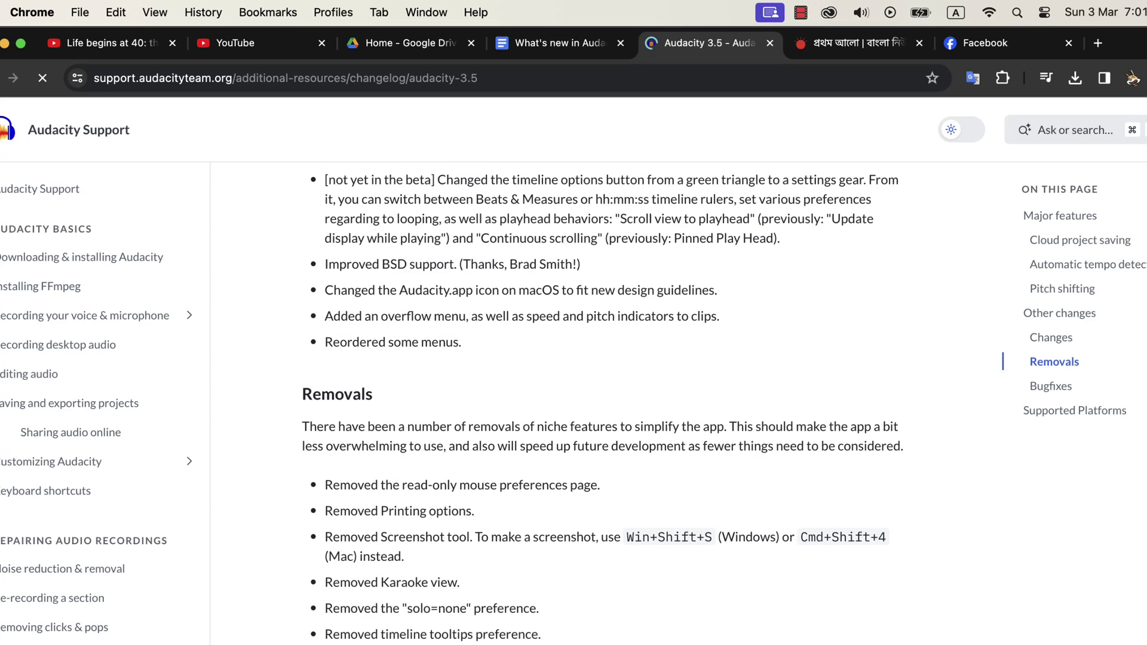
{"action": "scroll", "coordinate": [602, 402], "scroll_direction": "up", "scroll_amount": 10}
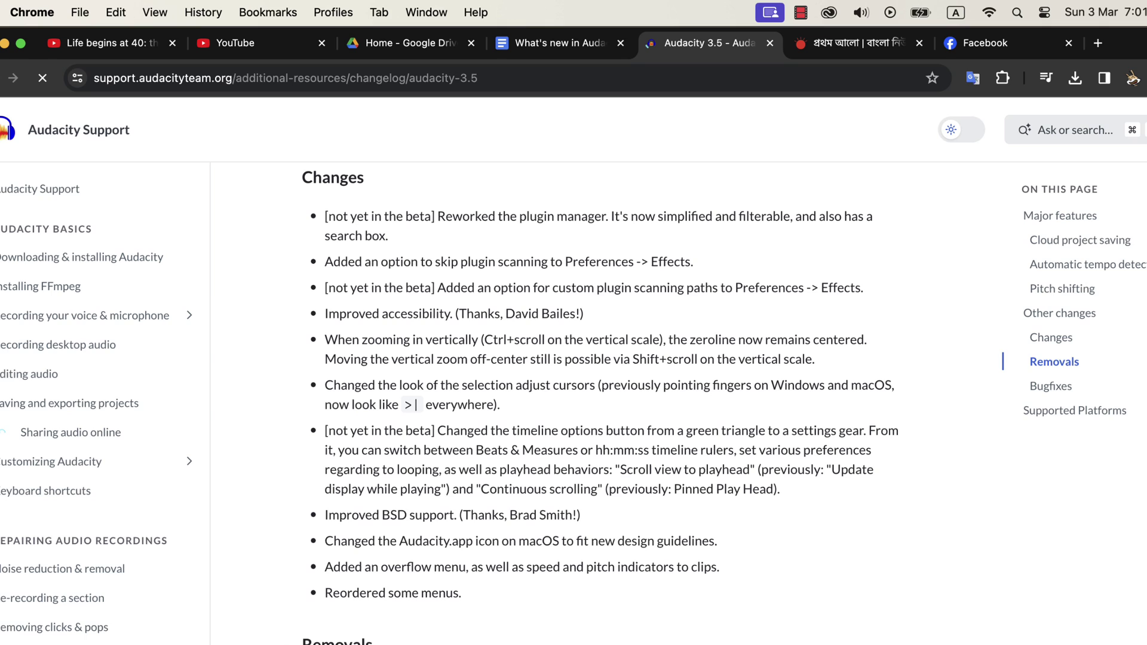
{"action": "key", "text": "ctrl+Right"}
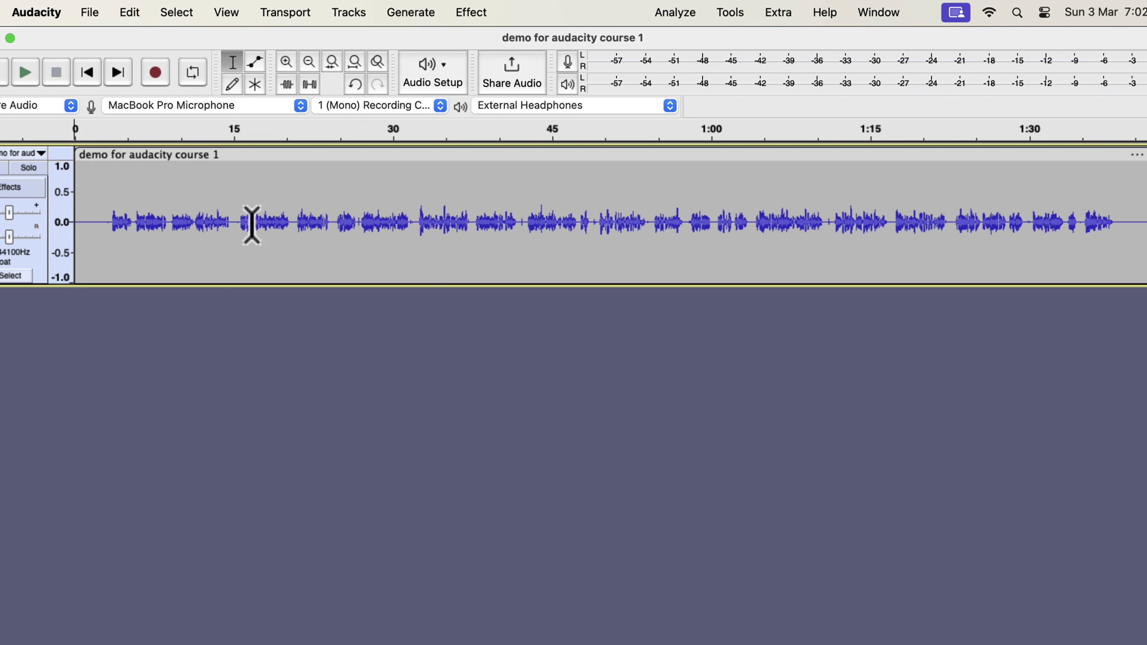
Duplicate the 'demo for audacity course 1' track and select only the lower copy.
{"action": "left_click", "coordinate": [91, 187]}
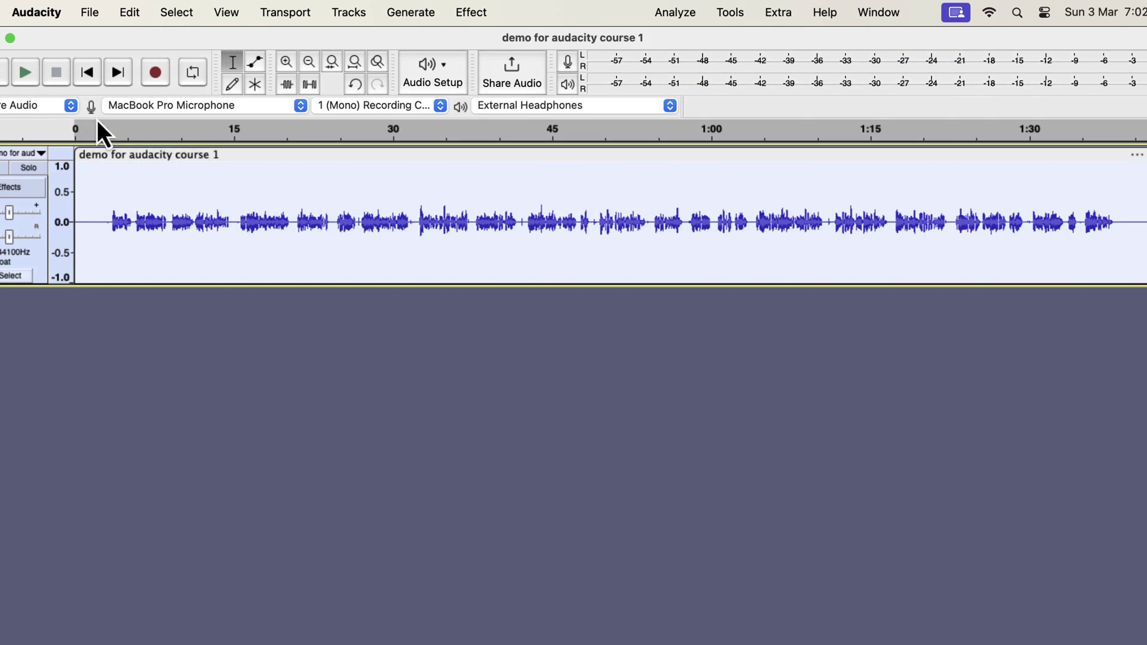
{"action": "left_click", "coordinate": [91, 14]}
{"action": "mouse_move", "coordinate": [122, 14]}
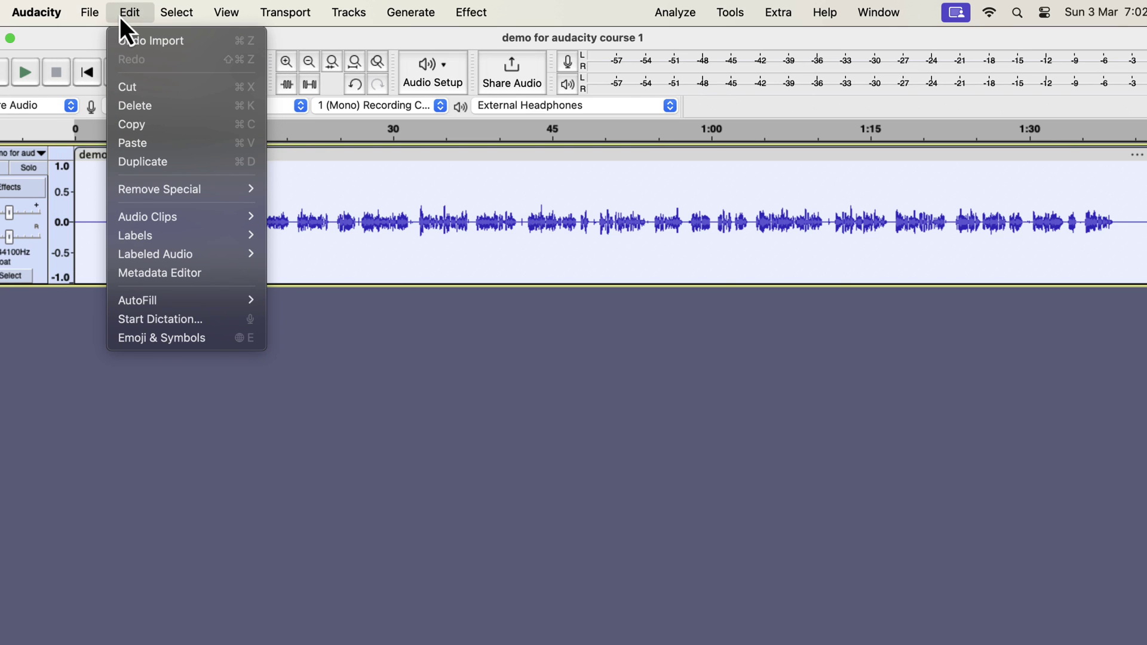
{"action": "left_click", "coordinate": [214, 165]}
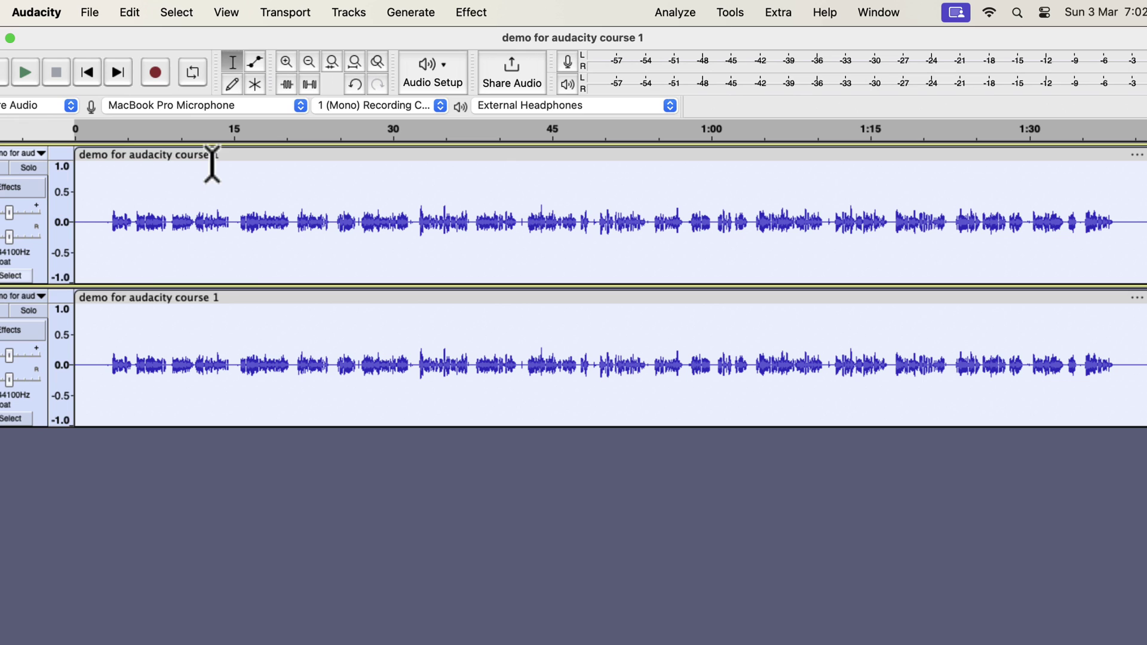
{"action": "left_click", "coordinate": [106, 333]}
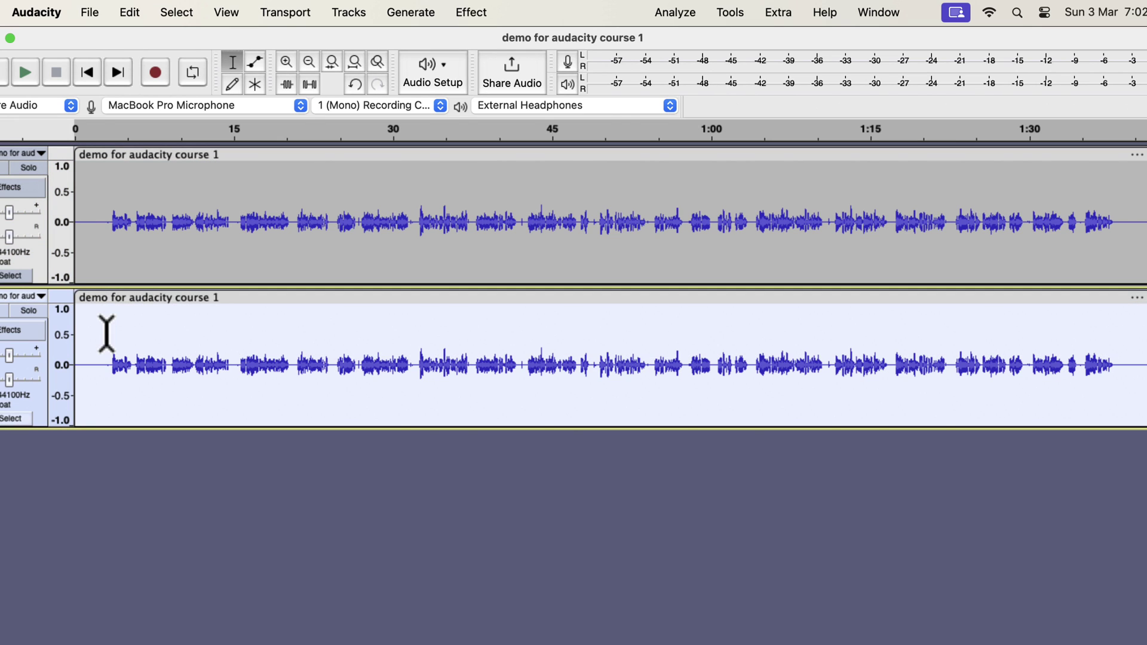
Run Tools > Apply Macro > Clear Vocal Improve Macro on the selected bottom copy.
{"action": "left_click", "coordinate": [727, 14]}
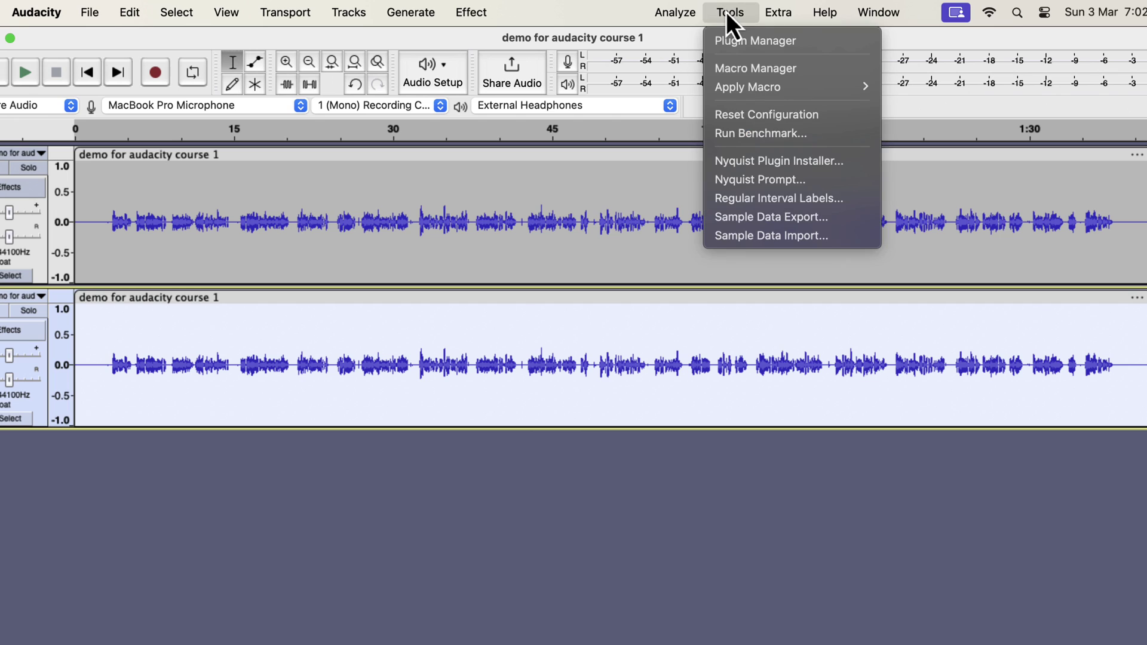
{"action": "mouse_move", "coordinate": [733, 90]}
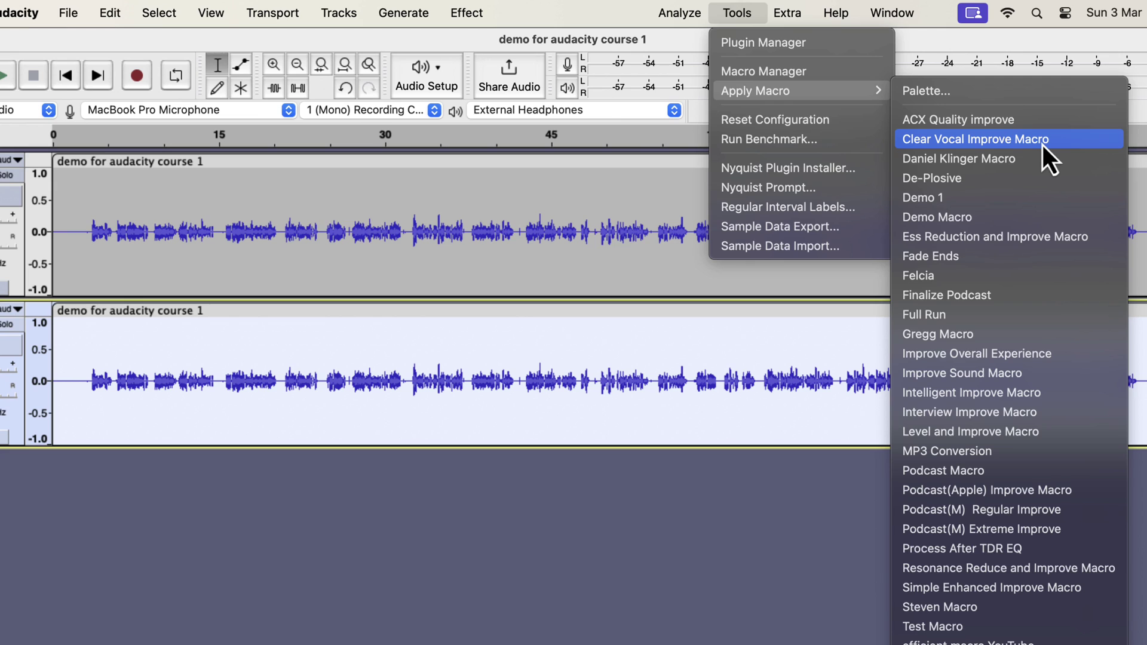
{"action": "left_click", "coordinate": [1042, 145]}
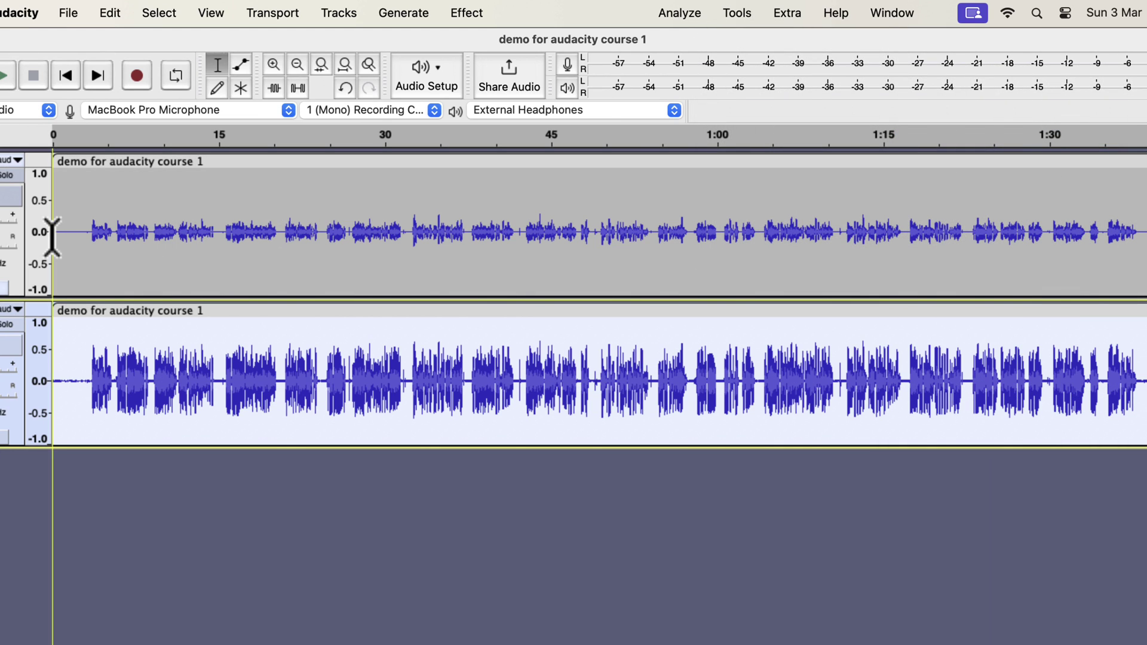
Solo the original top track and play it from its start, then stop.
{"action": "left_click", "coordinate": [4, 173]}
{"action": "left_click", "coordinate": [104, 199]}
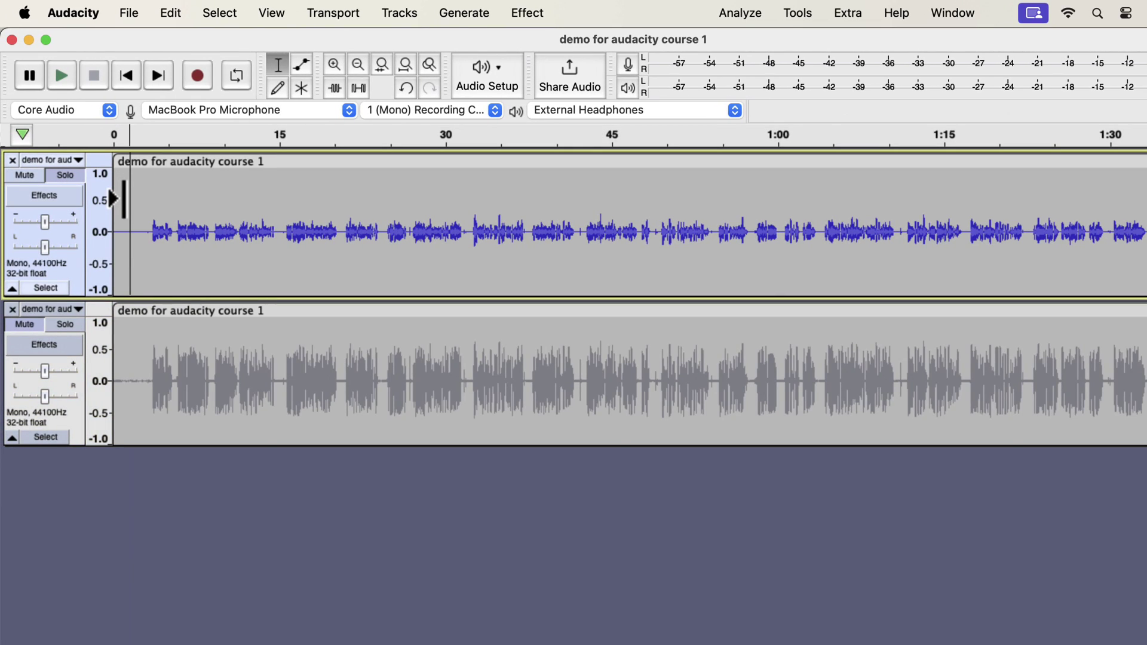
{"action": "key", "text": "space"}
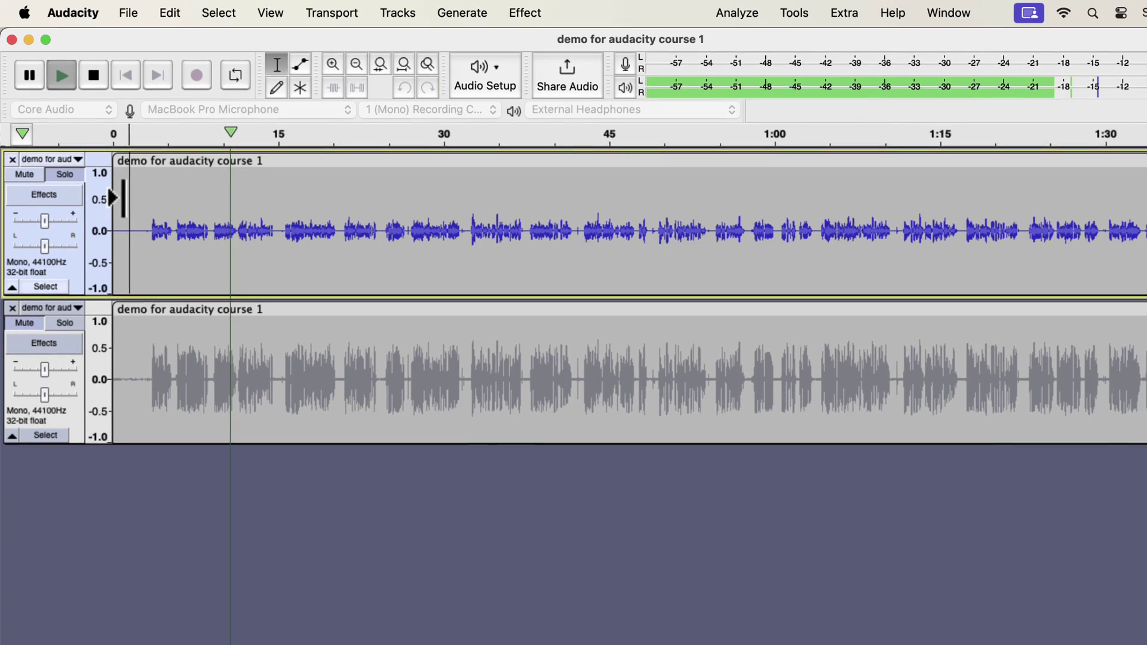
{"action": "key", "text": "space"}
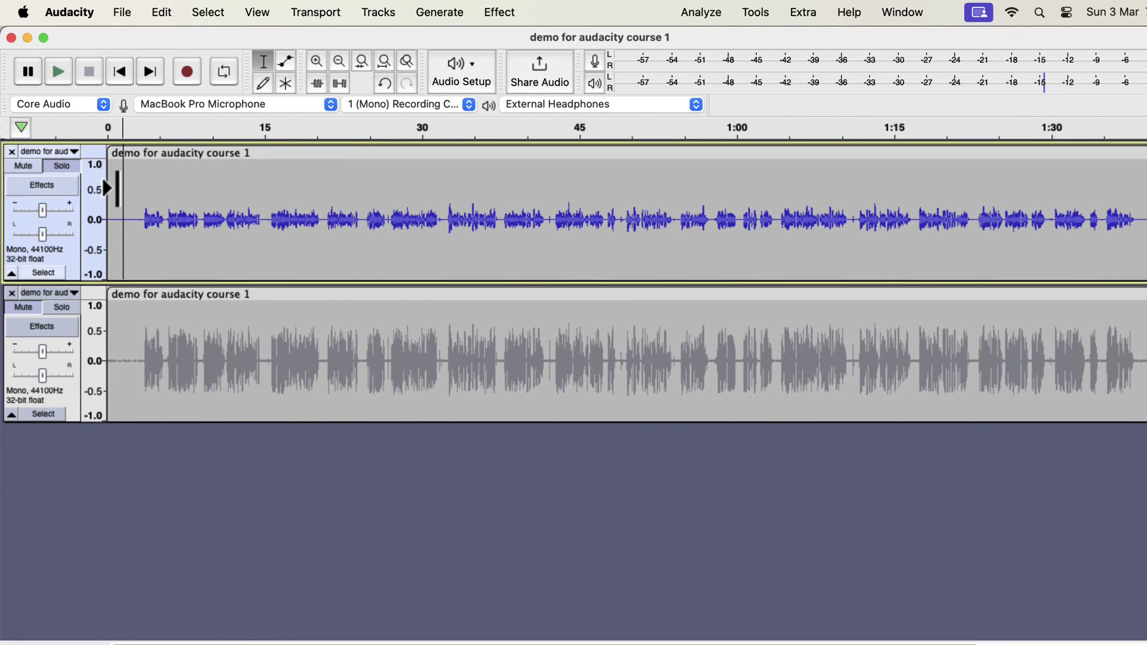
Play the processed bottom track, soloing the top then the bottom copy to compare, then stop.
{"action": "left_click", "coordinate": [73, 307]}
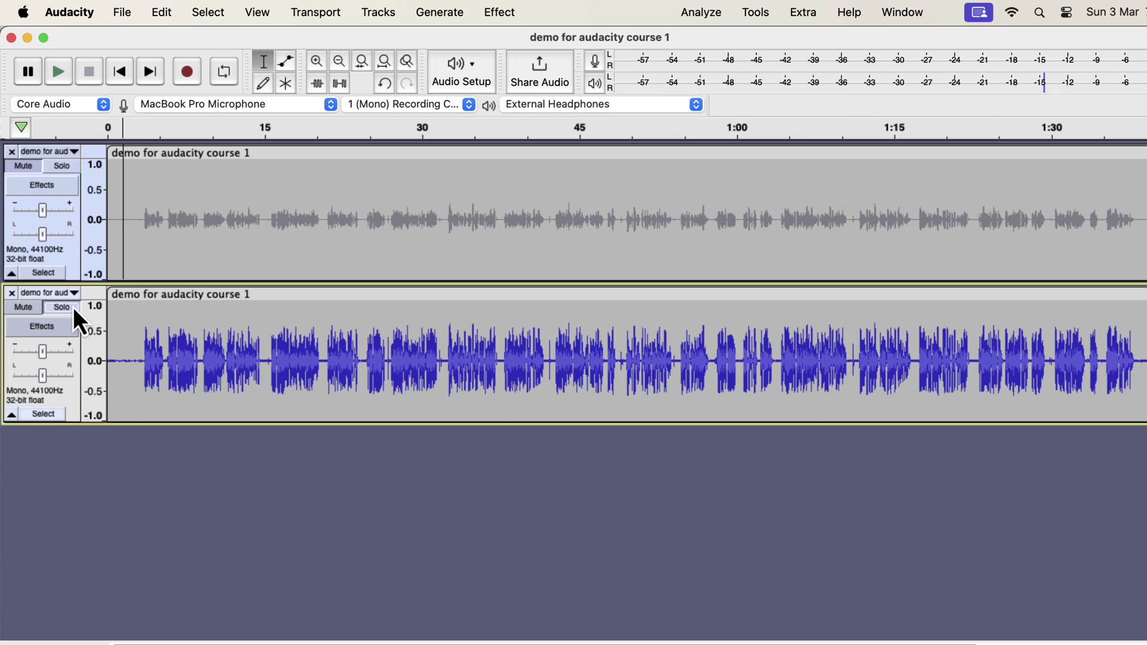
{"action": "left_click", "coordinate": [129, 341]}
{"action": "key", "text": "space"}
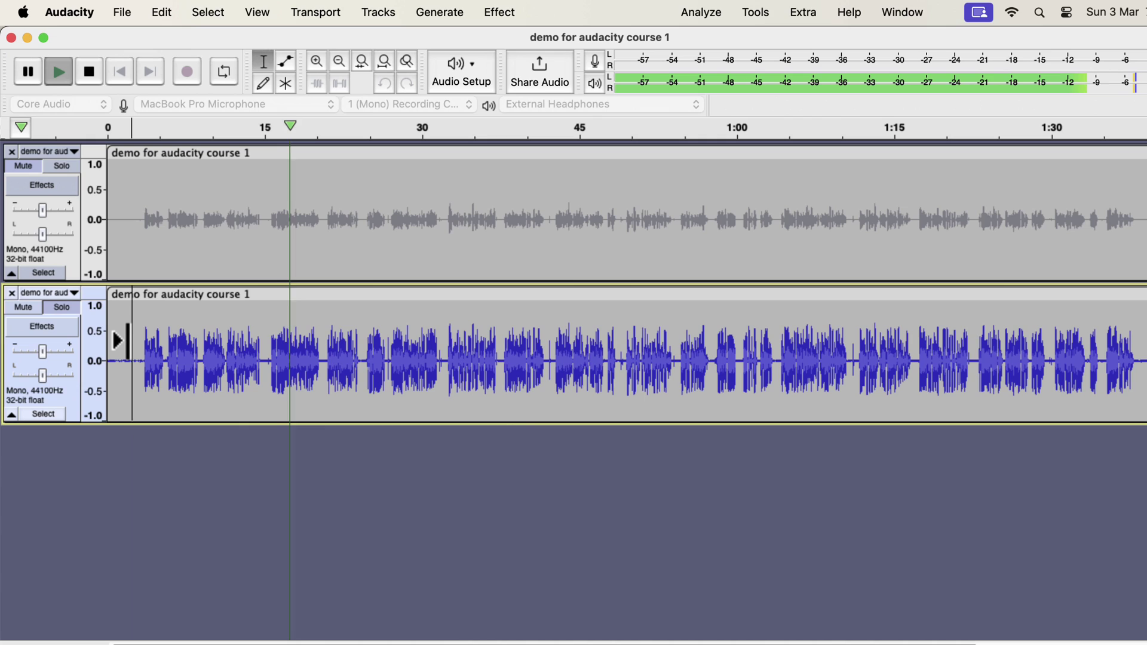
{"action": "left_click", "coordinate": [70, 171]}
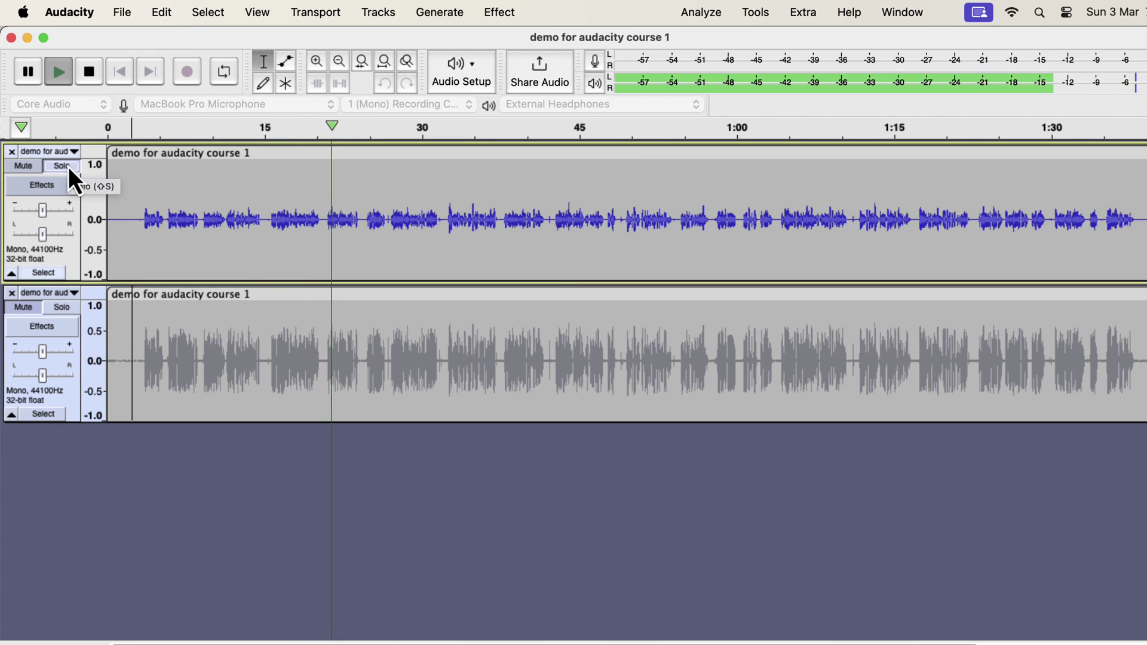
{"action": "left_click", "coordinate": [68, 166]}
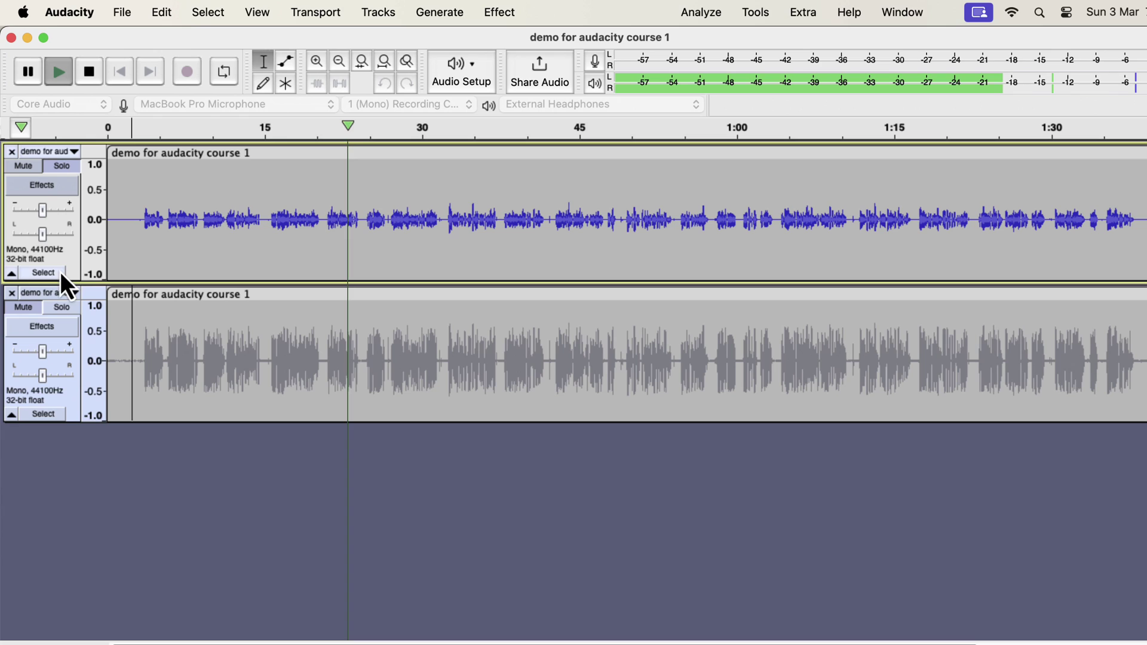
{"action": "left_click", "coordinate": [62, 309]}
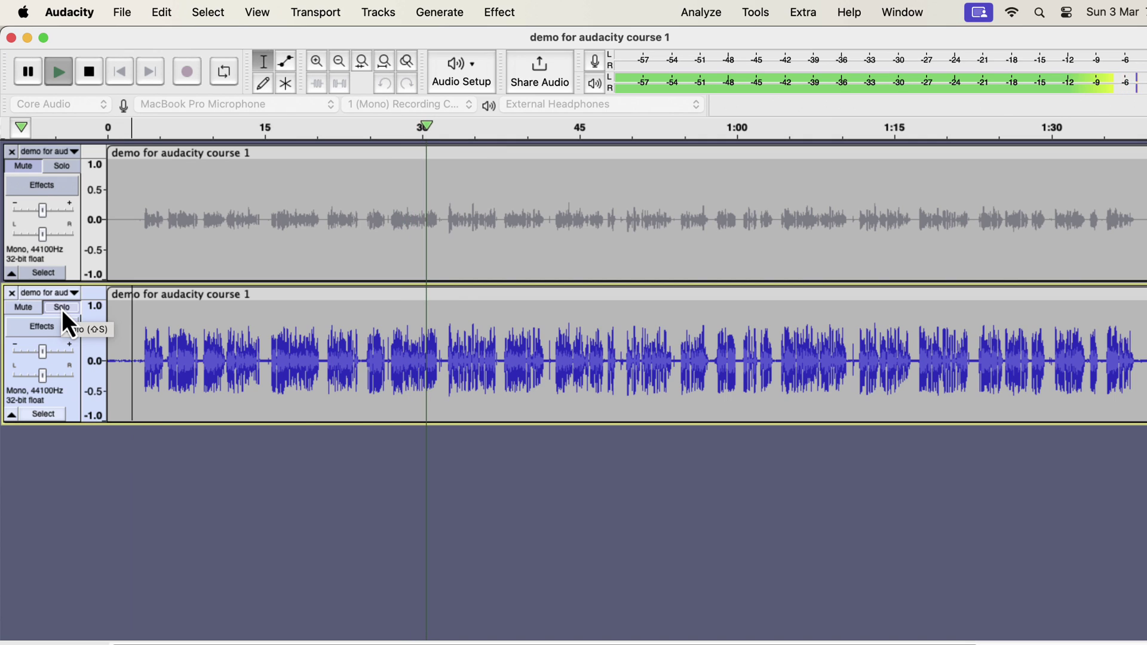
{"action": "key", "text": "space"}
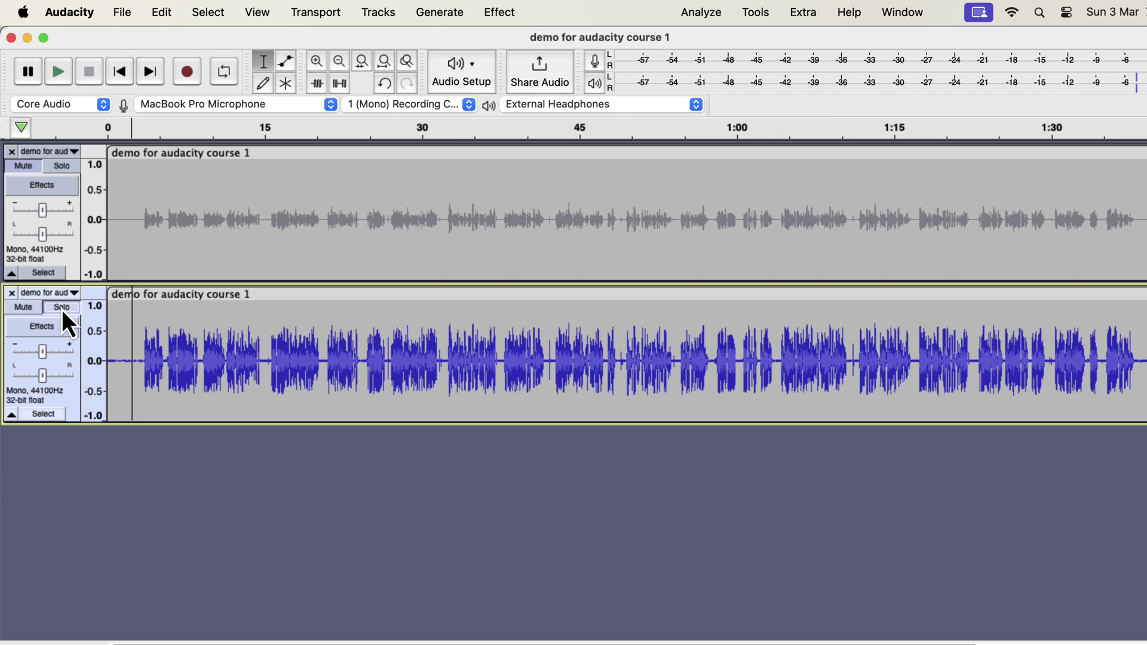
Open the Macro Manager from the Tools menu.
{"action": "left_click", "coordinate": [63, 310]}
{"action": "left_click", "coordinate": [754, 14]}
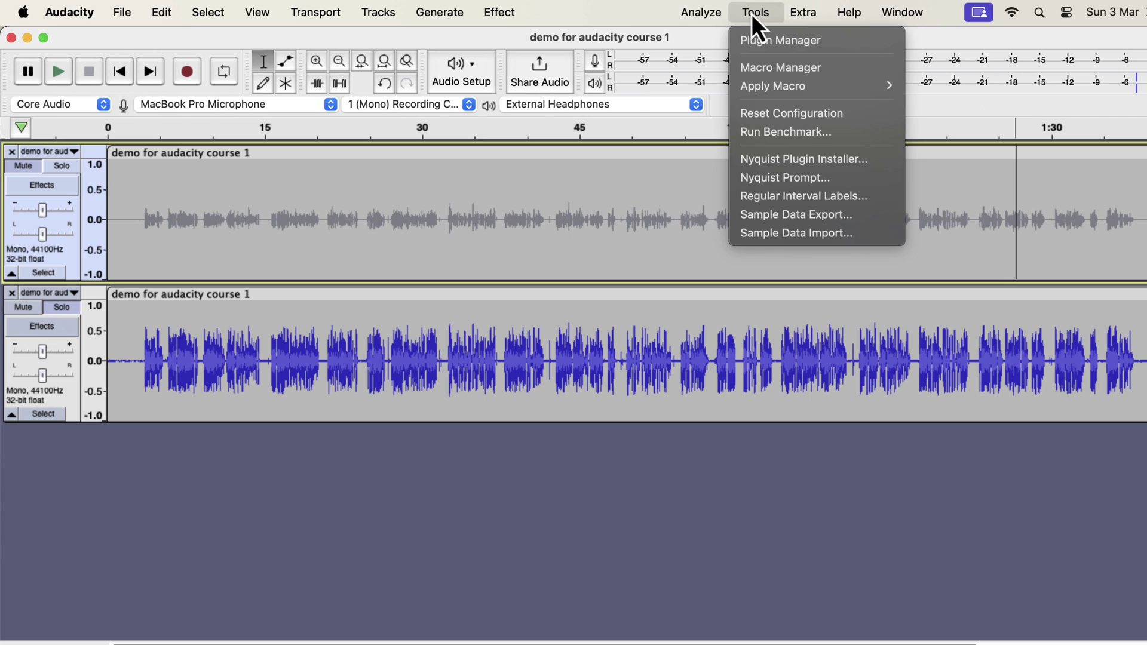
{"action": "left_click", "coordinate": [753, 67]}
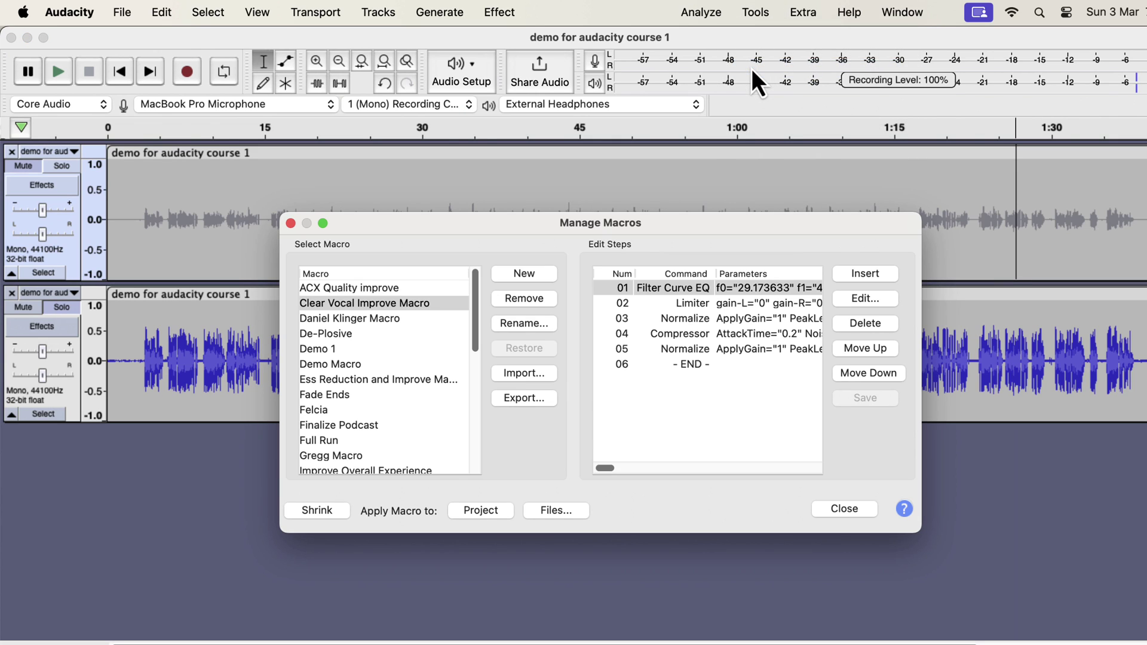
Import 'Clear Vocal Improve Macro.txt' but decline replacing the existing macro.
{"action": "left_click", "coordinate": [525, 375]}
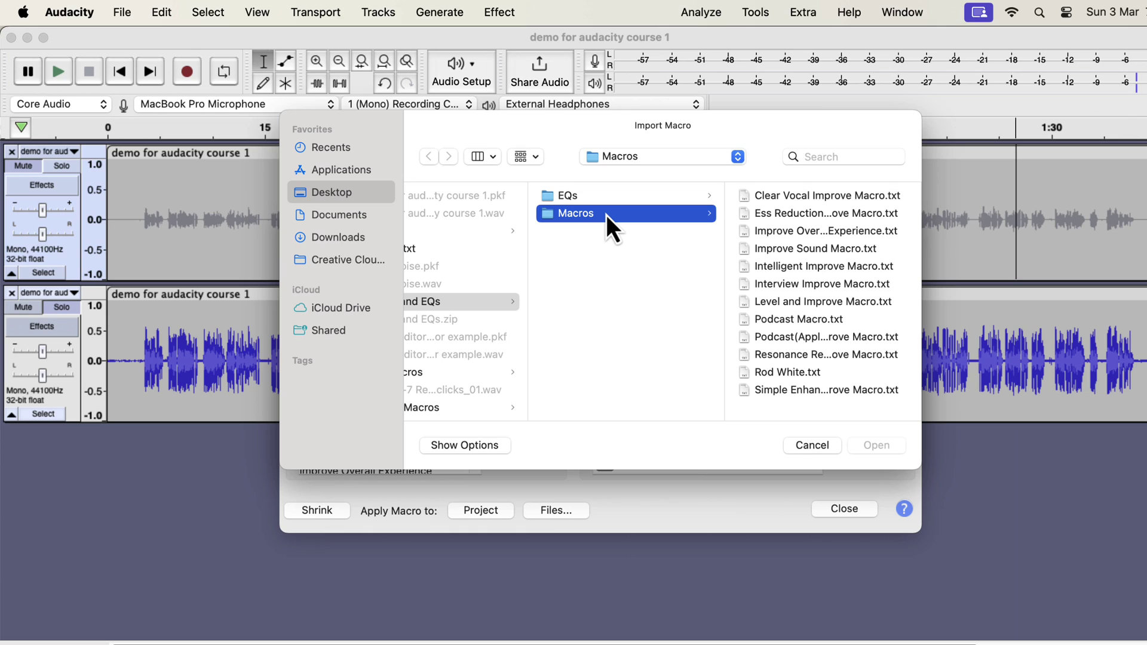
{"action": "left_click", "coordinate": [773, 197]}
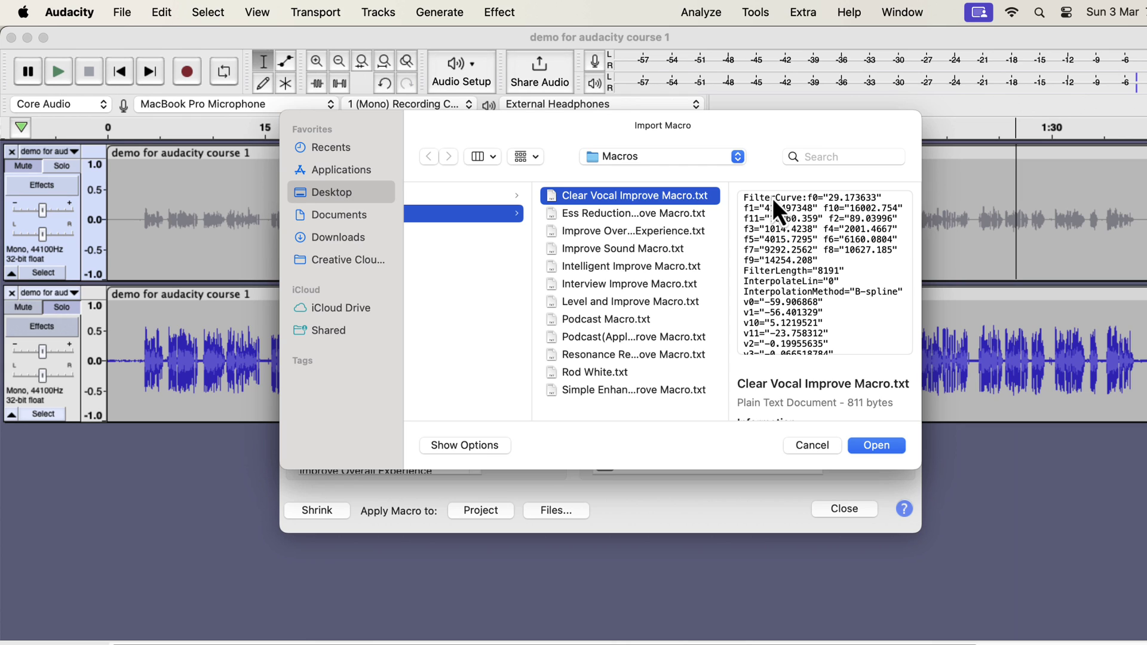
{"action": "left_click", "coordinate": [877, 445]}
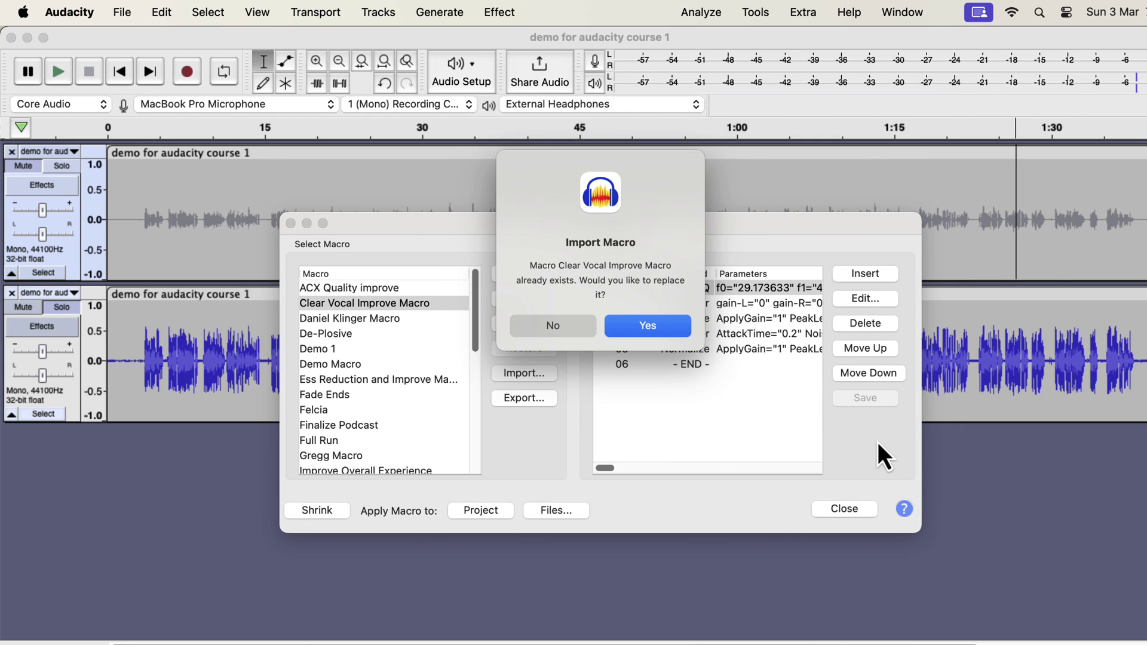
{"action": "left_click", "coordinate": [573, 326]}
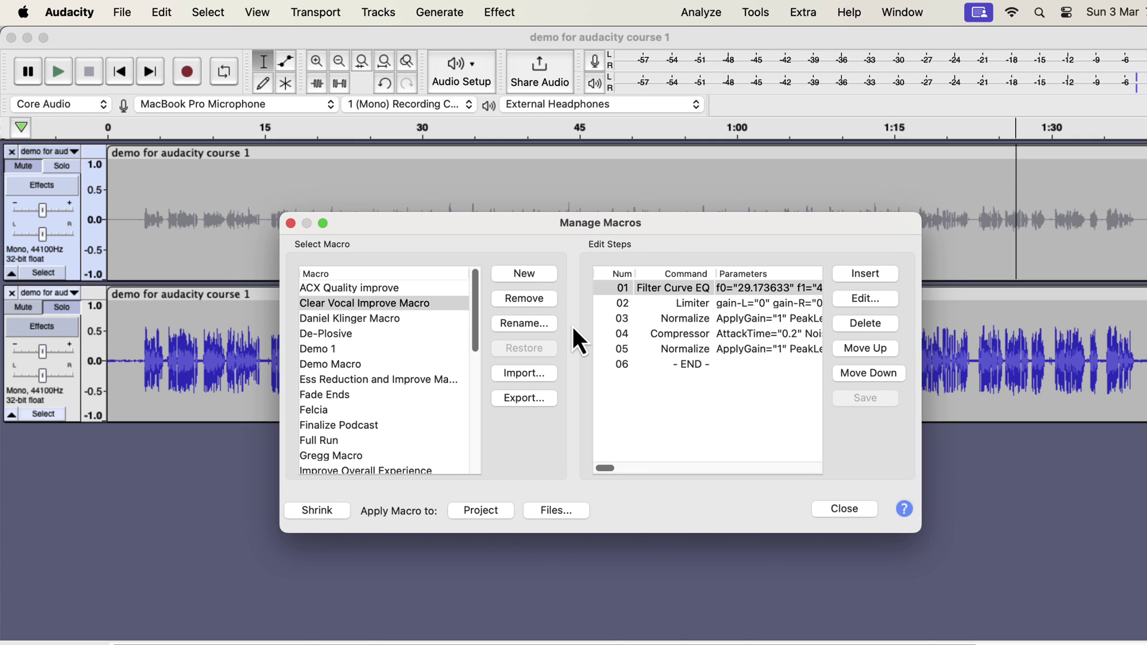
Scroll through the $19 EQs and Macro Pack page and check its 5-star ratings summary.
{"action": "scroll", "coordinate": [206, 496], "scroll_direction": "down", "scroll_amount": 5}
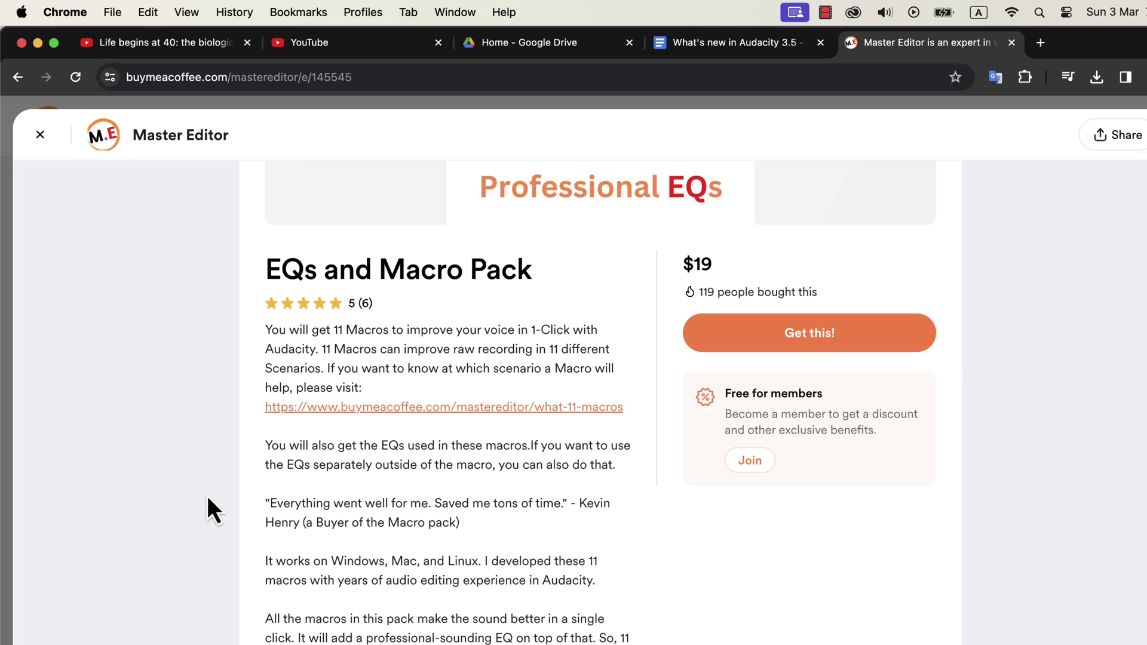
{"action": "scroll", "coordinate": [207, 496], "scroll_direction": "down", "scroll_amount": 5}
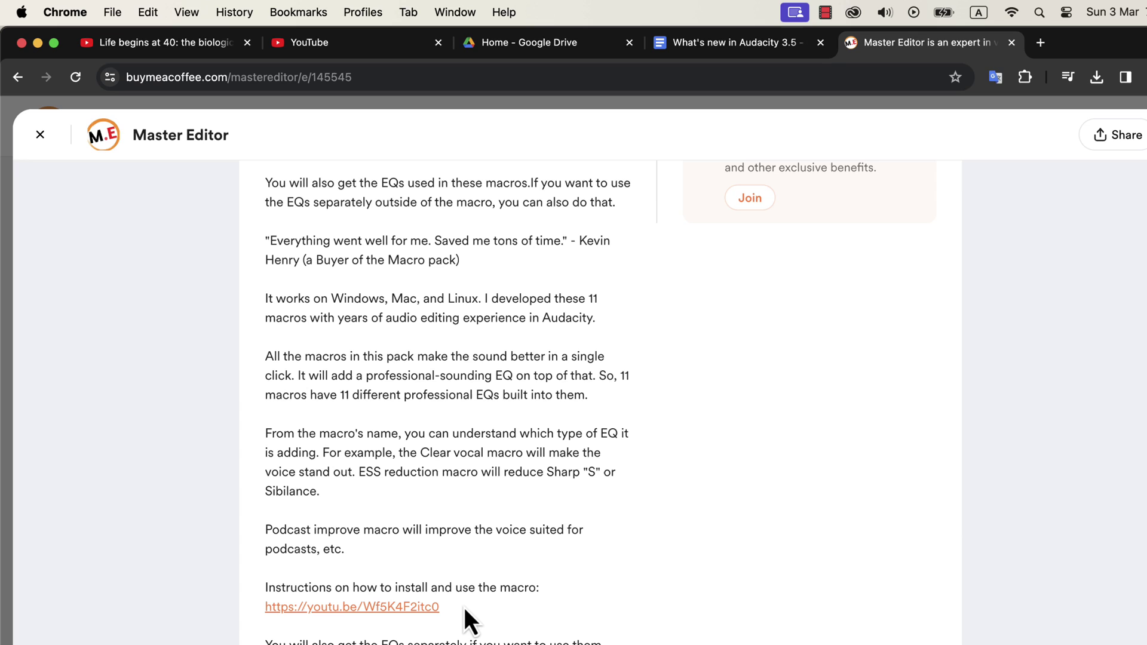
{"action": "scroll", "coordinate": [465, 607], "scroll_direction": "up", "scroll_amount": 10}
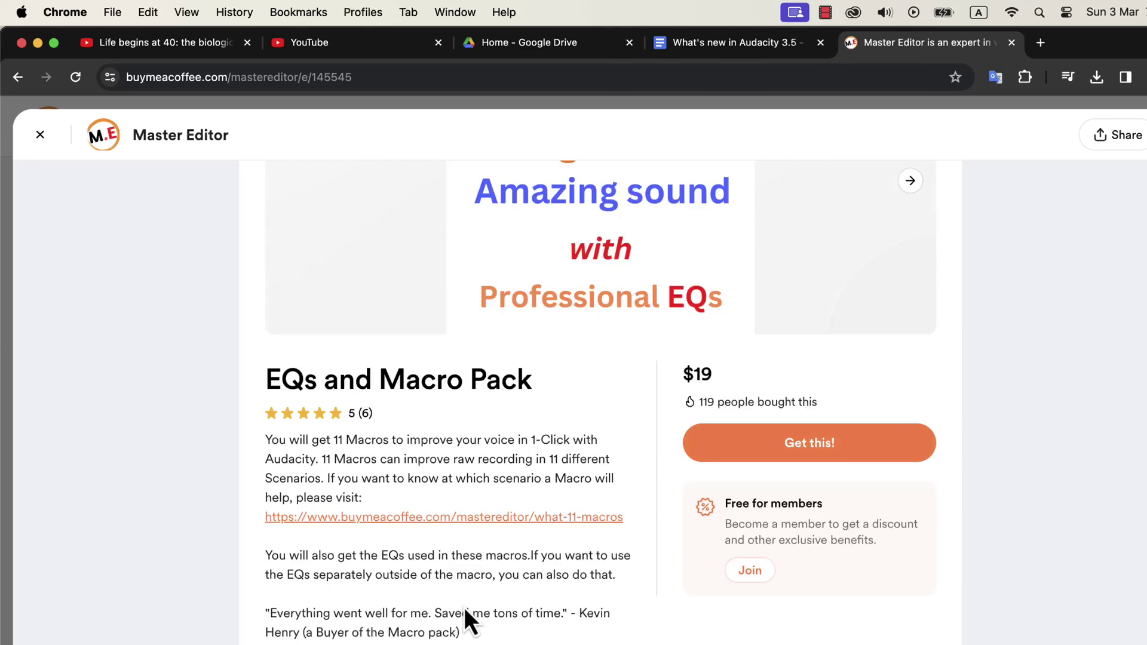
{"action": "mouse_move", "coordinate": [285, 601]}
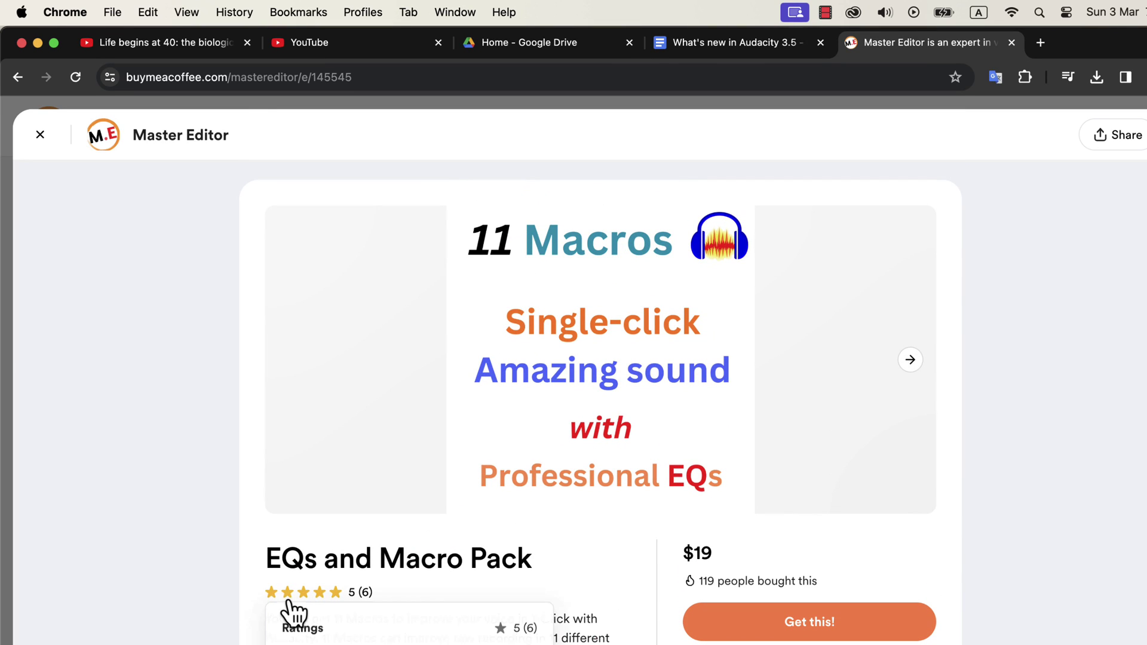